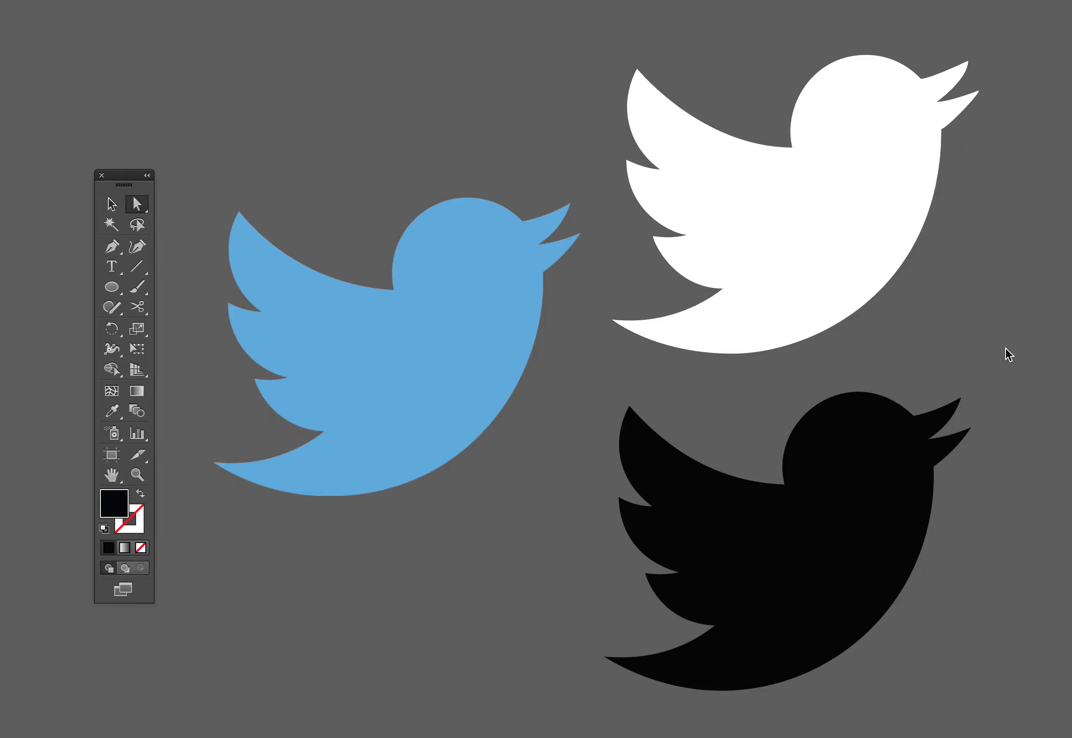
Select the white and black birds in turn to compare their anchor points and handles
click(853, 254)
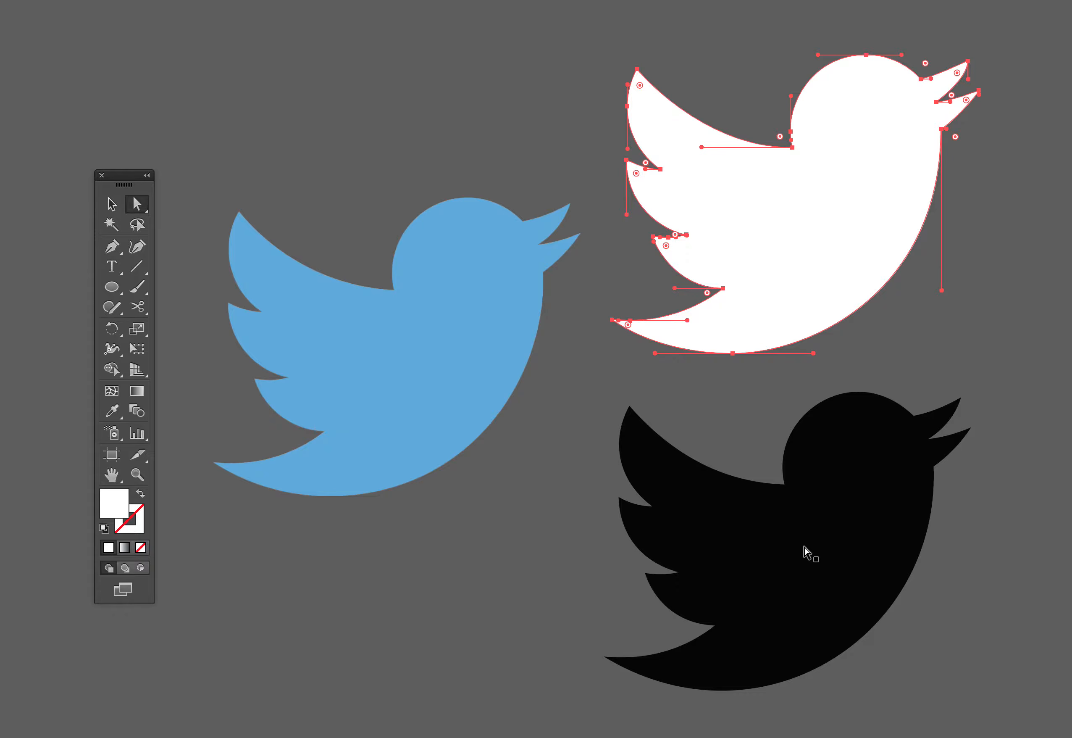
click(780, 554)
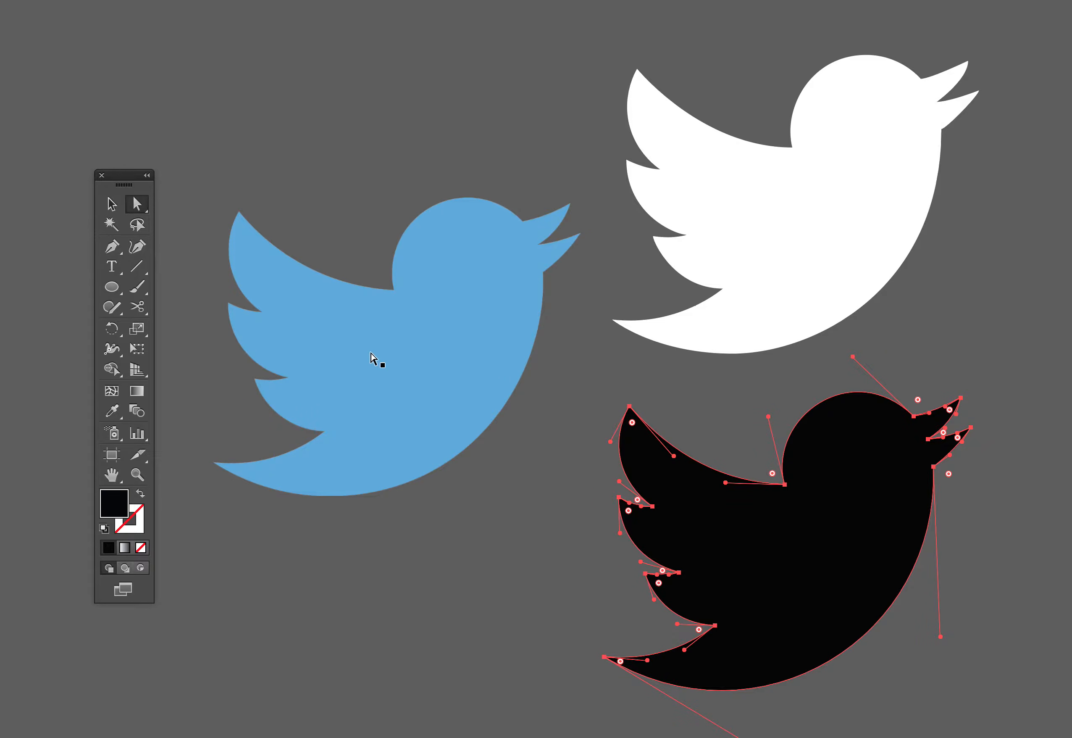
Lock the blue bird image as a tracing template
click(331, 373)
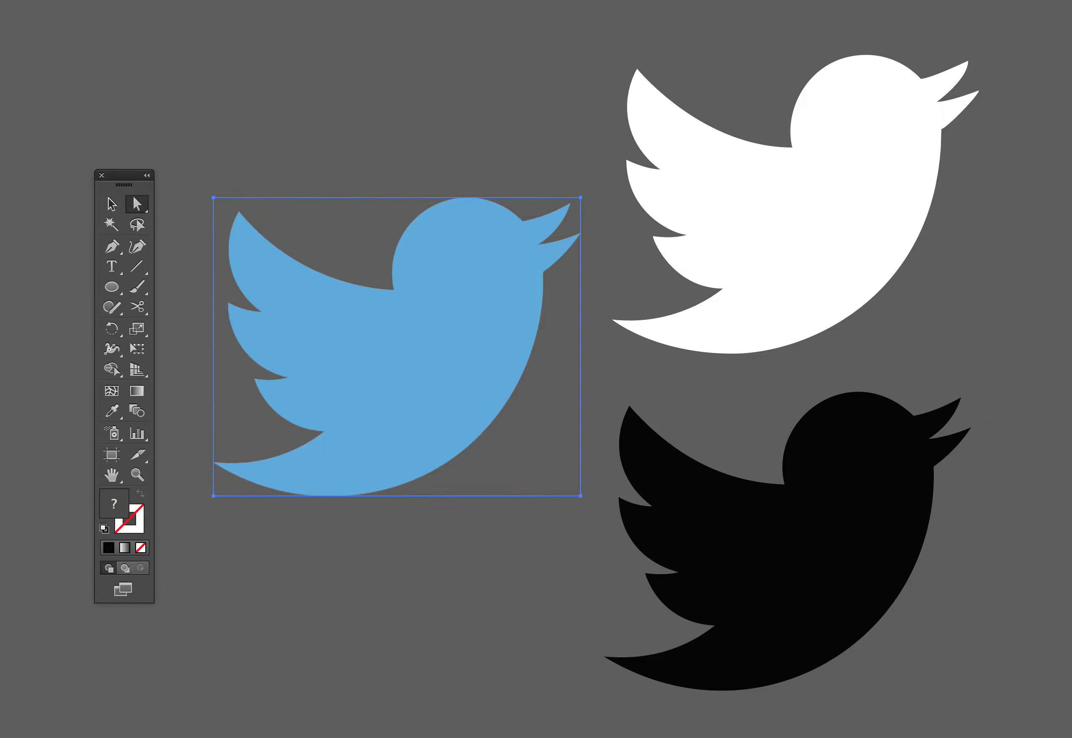
click(152, 0)
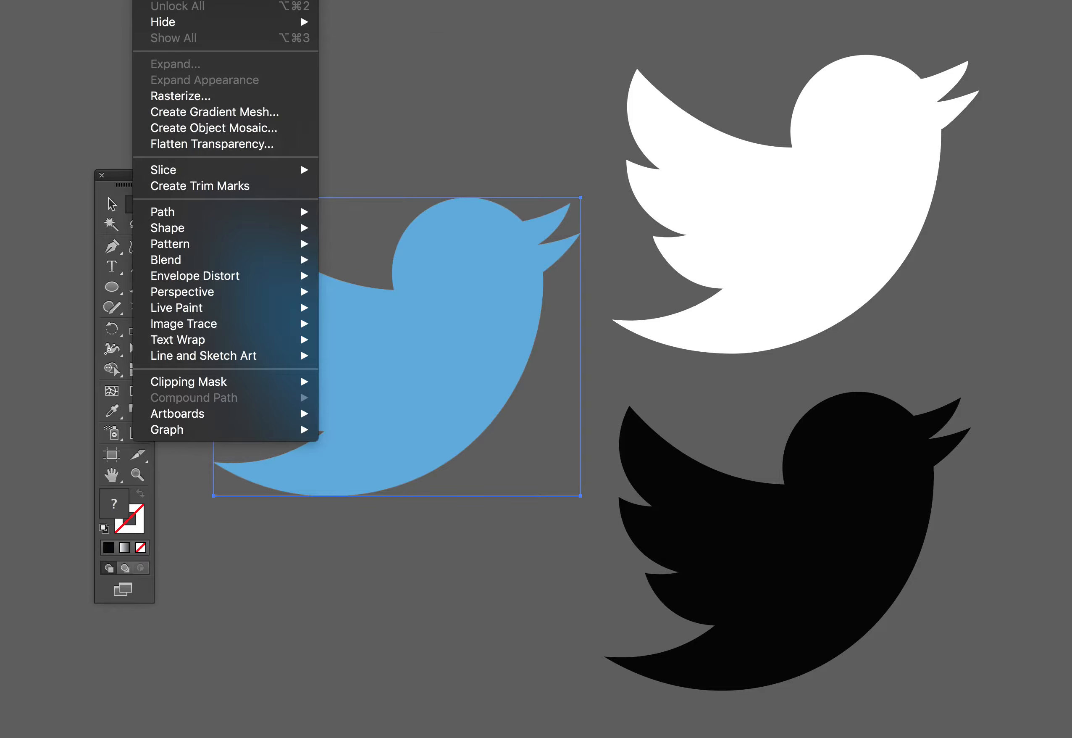
mouse_move(187, 0)
click(334, 5)
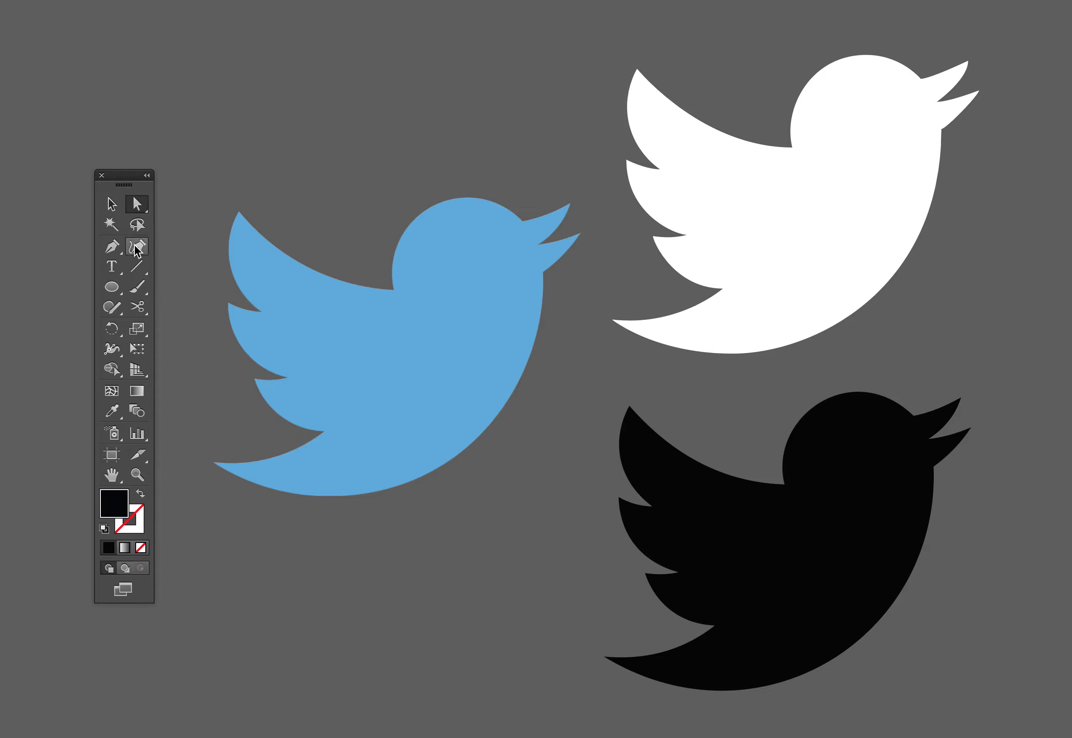
Trace the blue bird with the Pen tool as a closed path of straight segments through its corners, using no fill and a black stroke
click(107, 242)
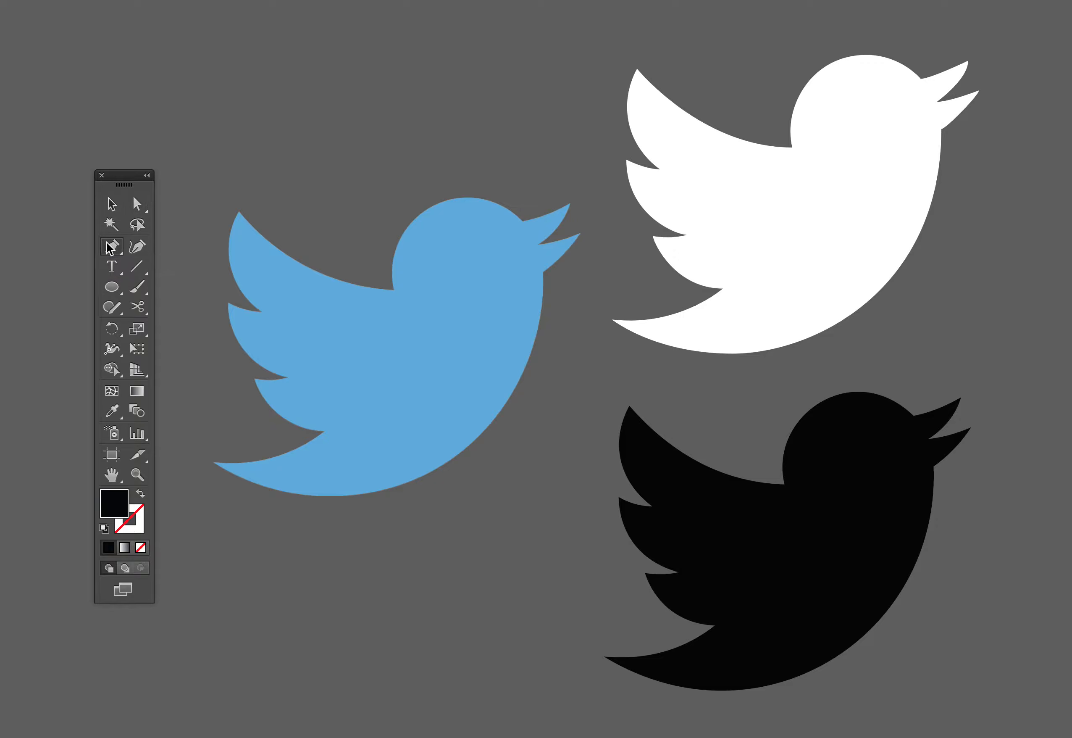
click(141, 495)
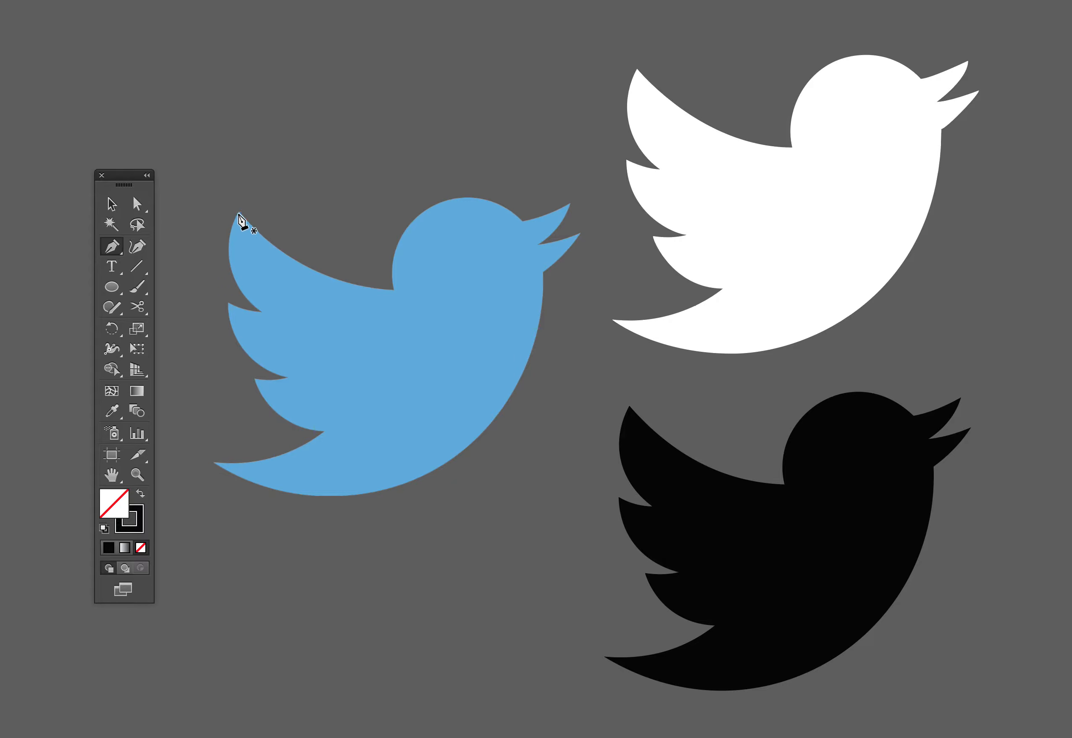
click(239, 211)
click(394, 290)
click(522, 219)
click(537, 243)
click(579, 234)
click(543, 271)
click(214, 463)
click(254, 377)
click(288, 377)
click(262, 310)
click(237, 210)
Bend the path's straight segments into curves that follow the blue bird's belly, head, wing, feathers, tail and beak
drag(378, 374, 439, 469)
drag(455, 257, 435, 212)
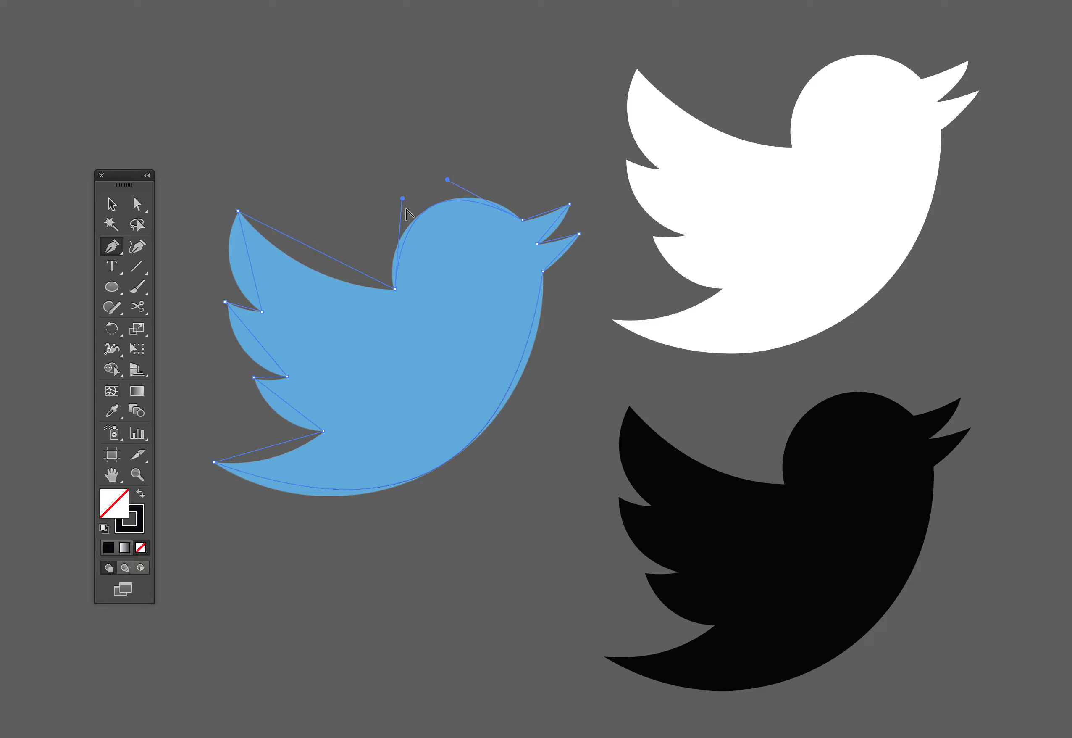
drag(324, 259, 271, 385)
drag(269, 451, 273, 459)
drag(567, 259, 543, 218)
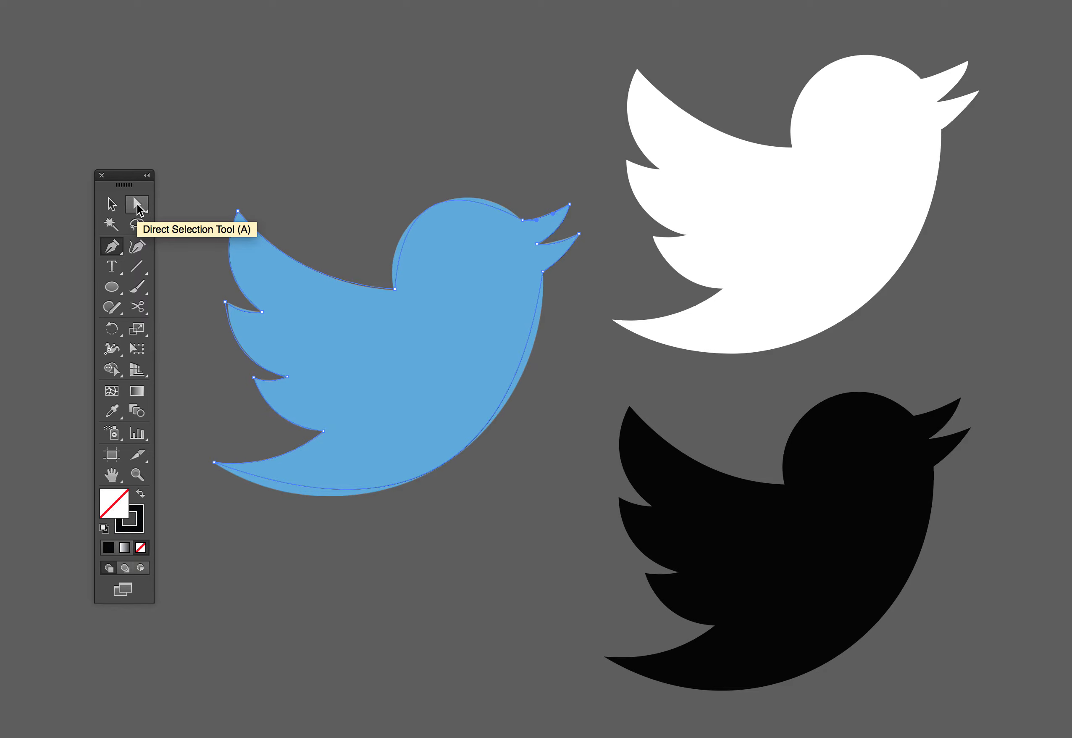
Adjust the direction handles of the belly curve with Direct Selection so it matches the blue bird's breast and underside
click(137, 204)
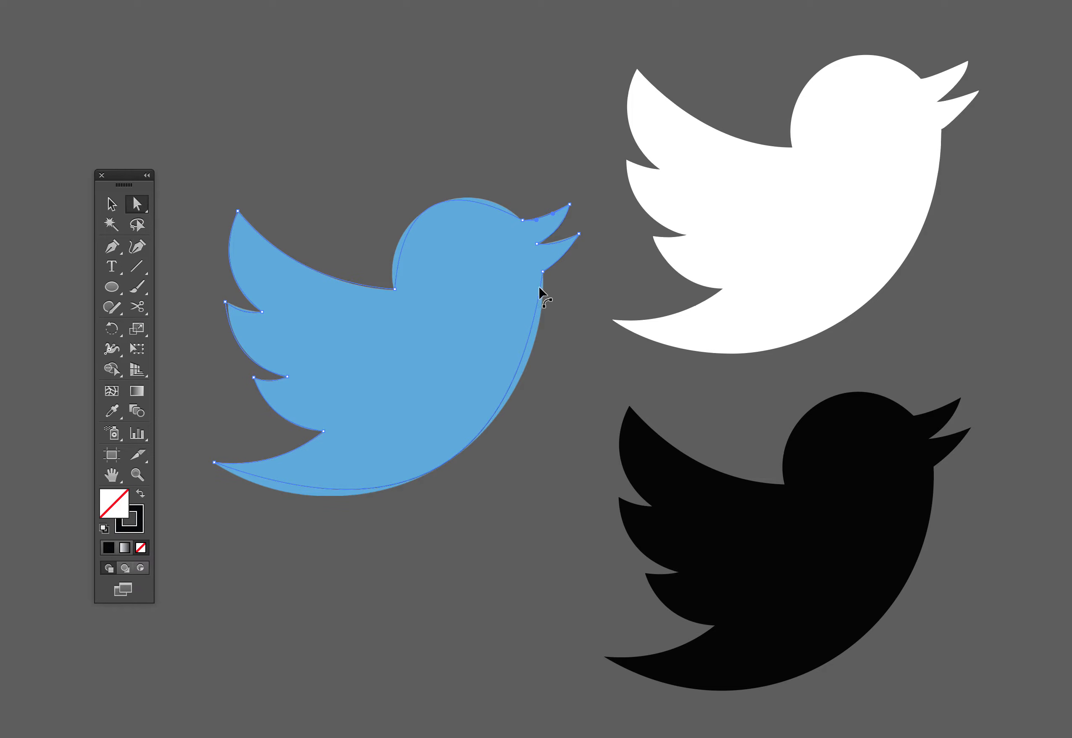
click(544, 274)
drag(514, 464, 546, 432)
drag(408, 532, 364, 559)
drag(548, 435, 554, 441)
Adjust the direction handles of the head curve so the traced outline matches the top of the blue bird's head
click(225, 302)
click(394, 289)
drag(402, 198, 377, 223)
drag(448, 180, 465, 164)
drag(377, 221, 377, 215)
key(shift+x)
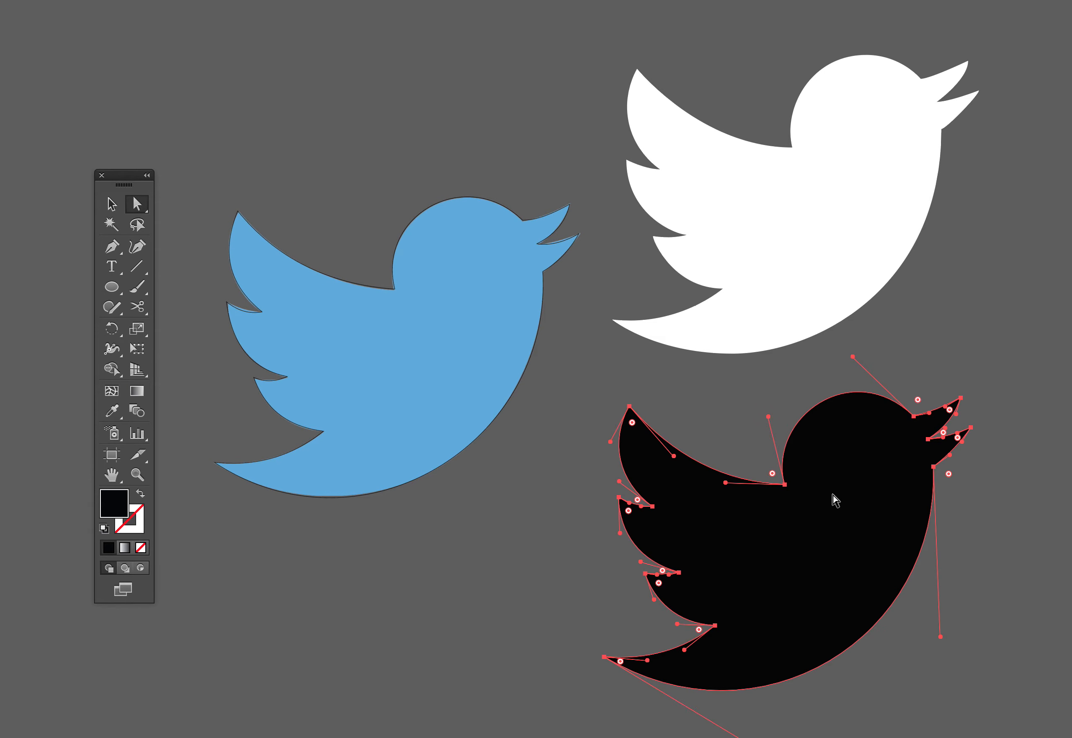
Round the corner where the wing meets the head on the white bird as far as its curve allows
click(842, 188)
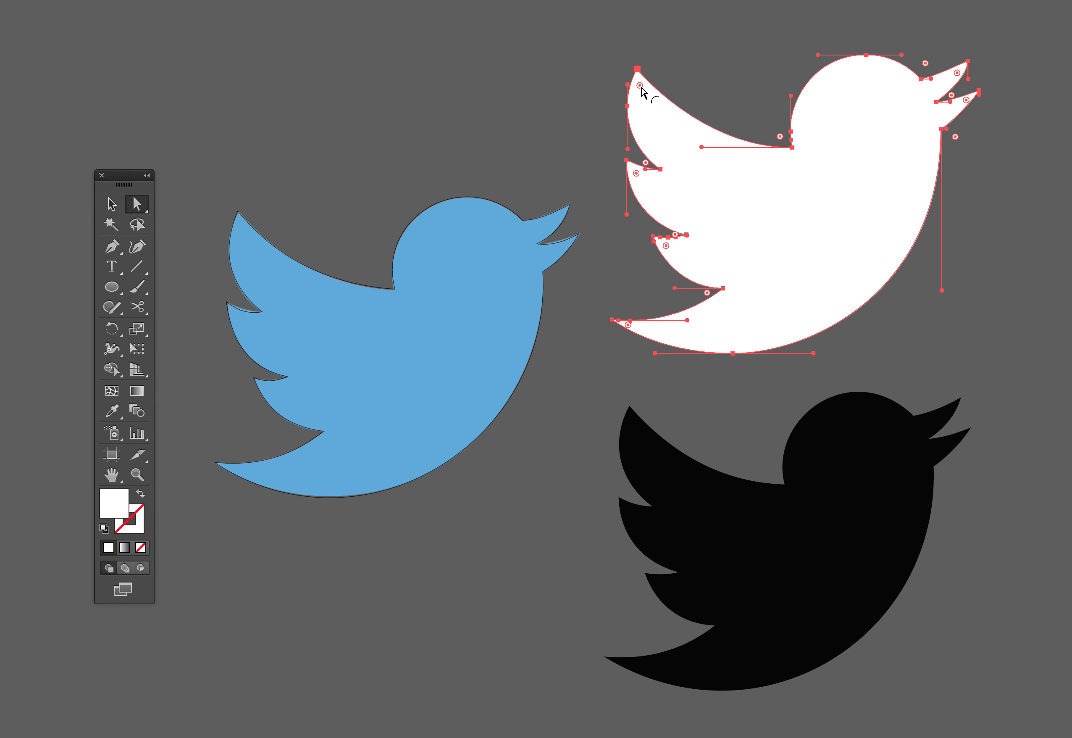
click(796, 153)
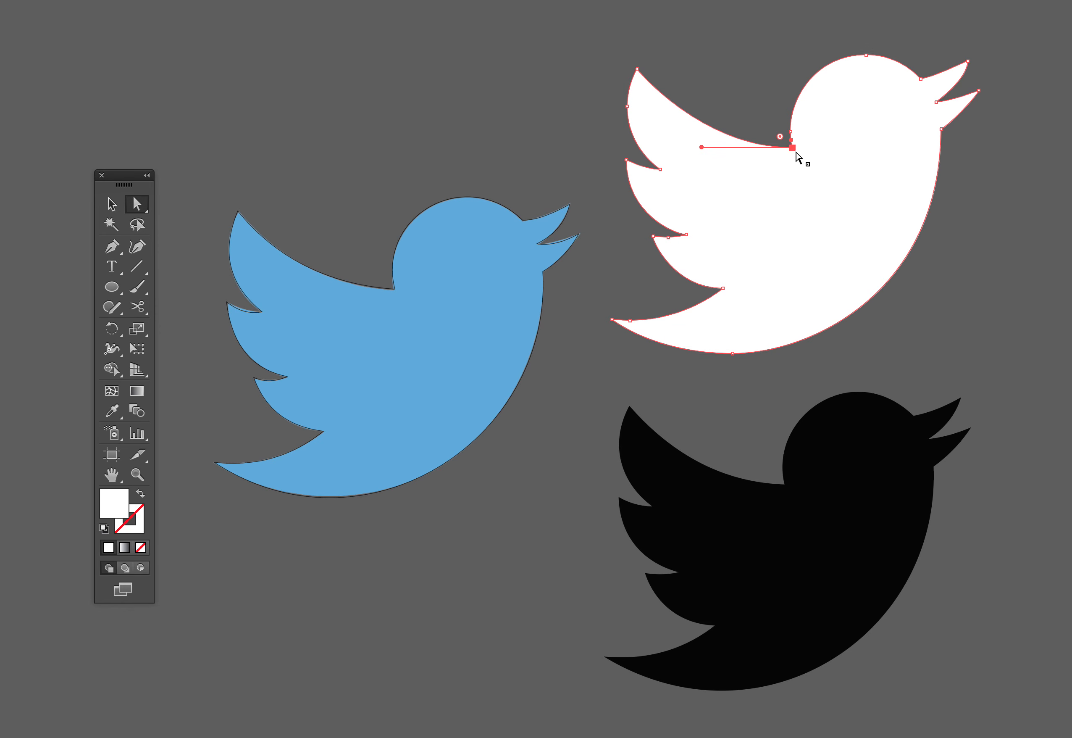
drag(780, 137, 738, 91)
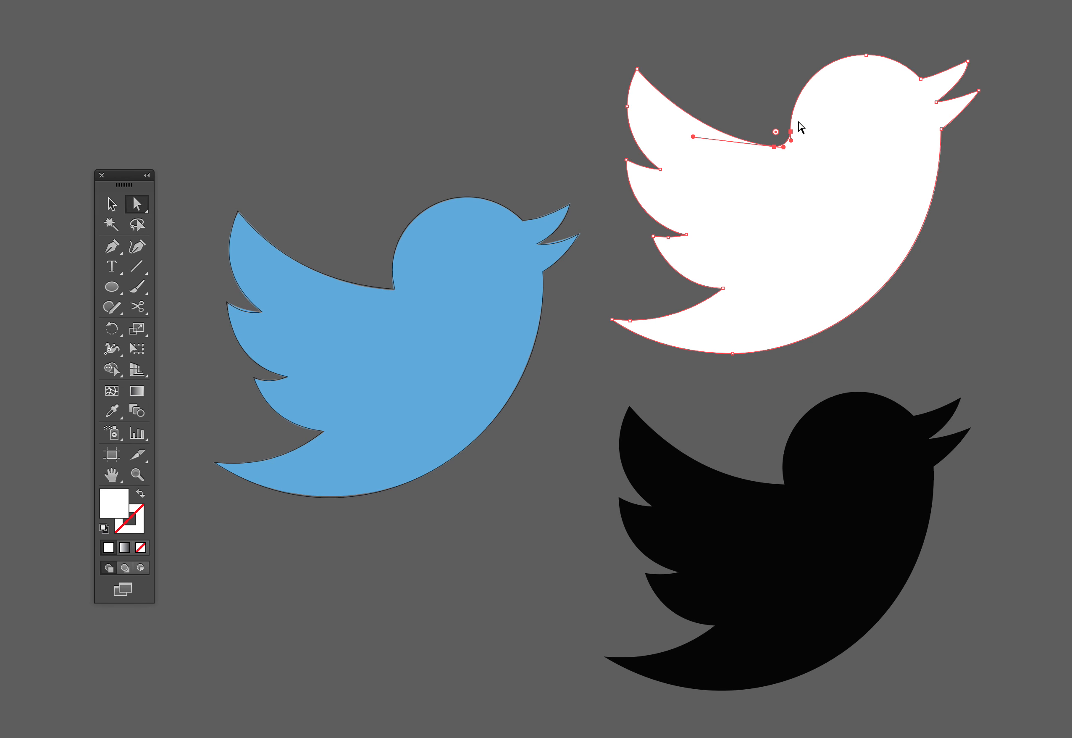
Try rounding the corner where the wing meets the head on the black bird into a wide, smooth curve
click(786, 487)
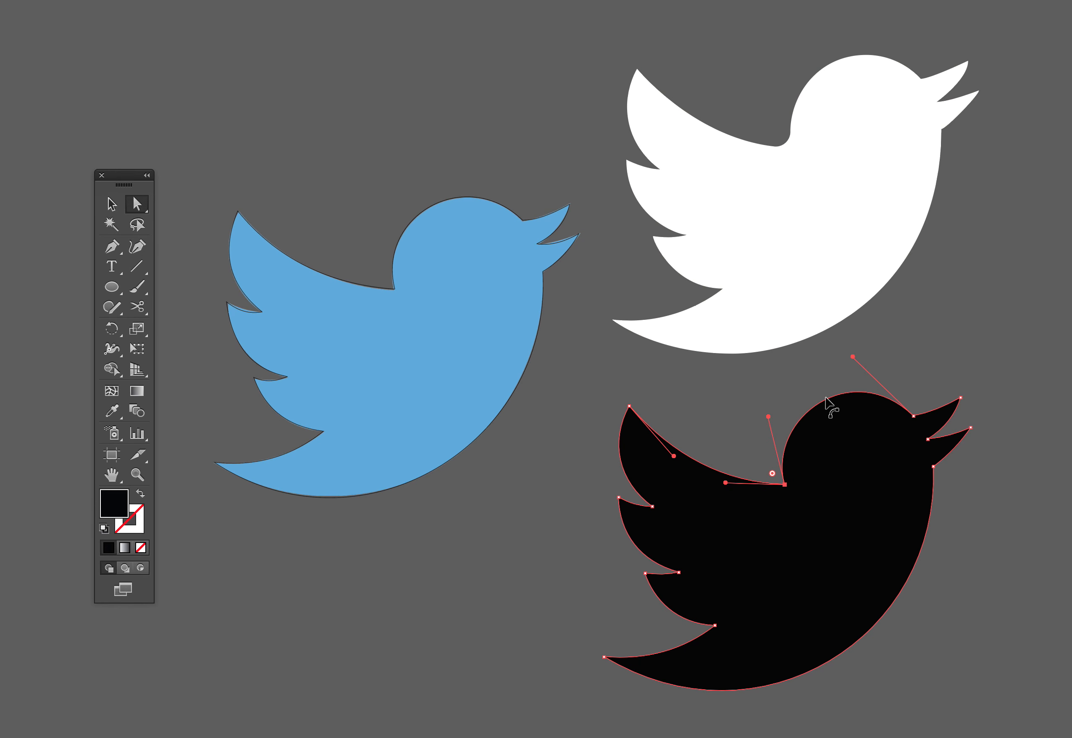
drag(771, 477, 557, 259)
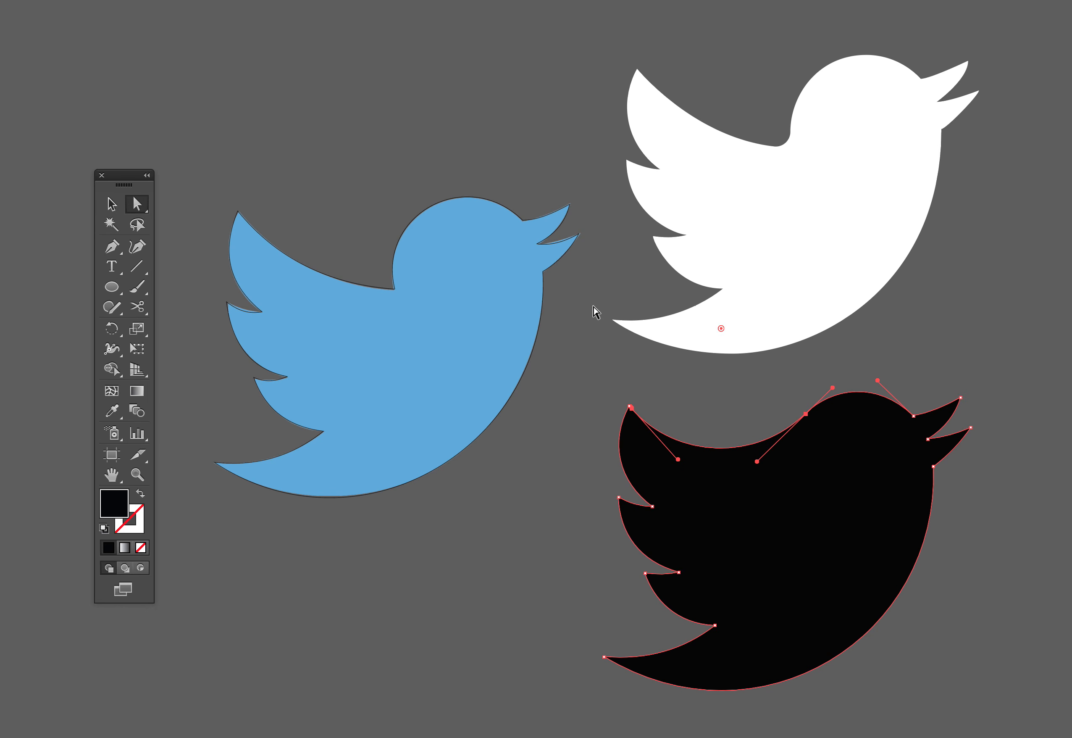
click(678, 407)
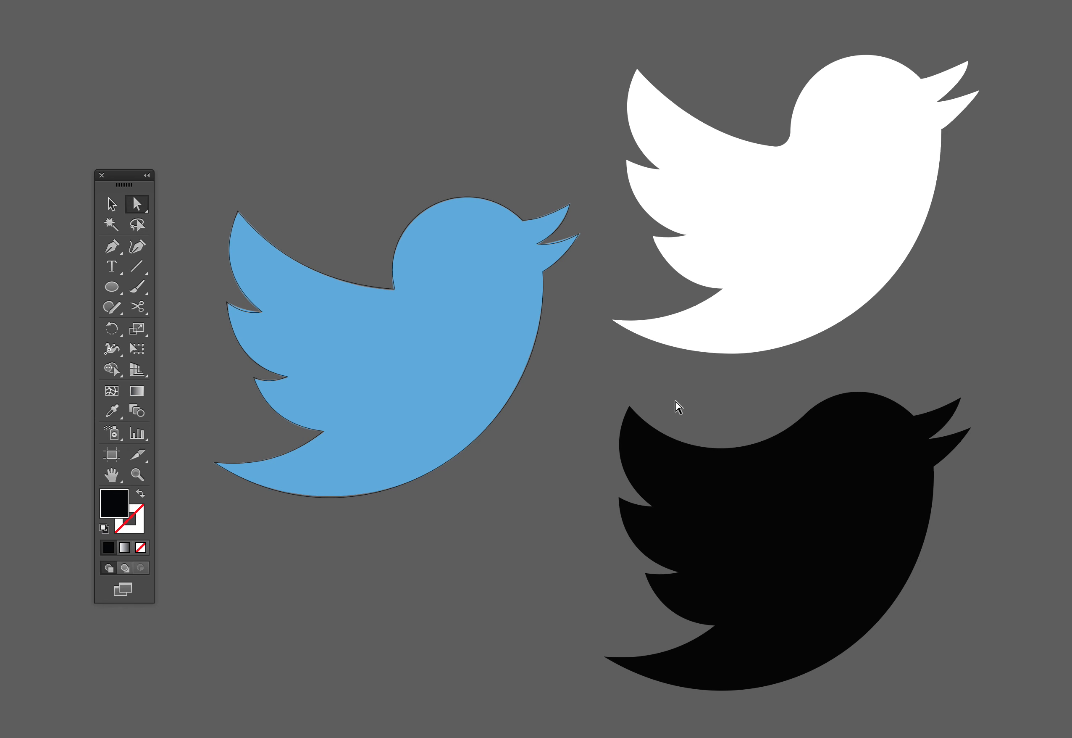
click(783, 460)
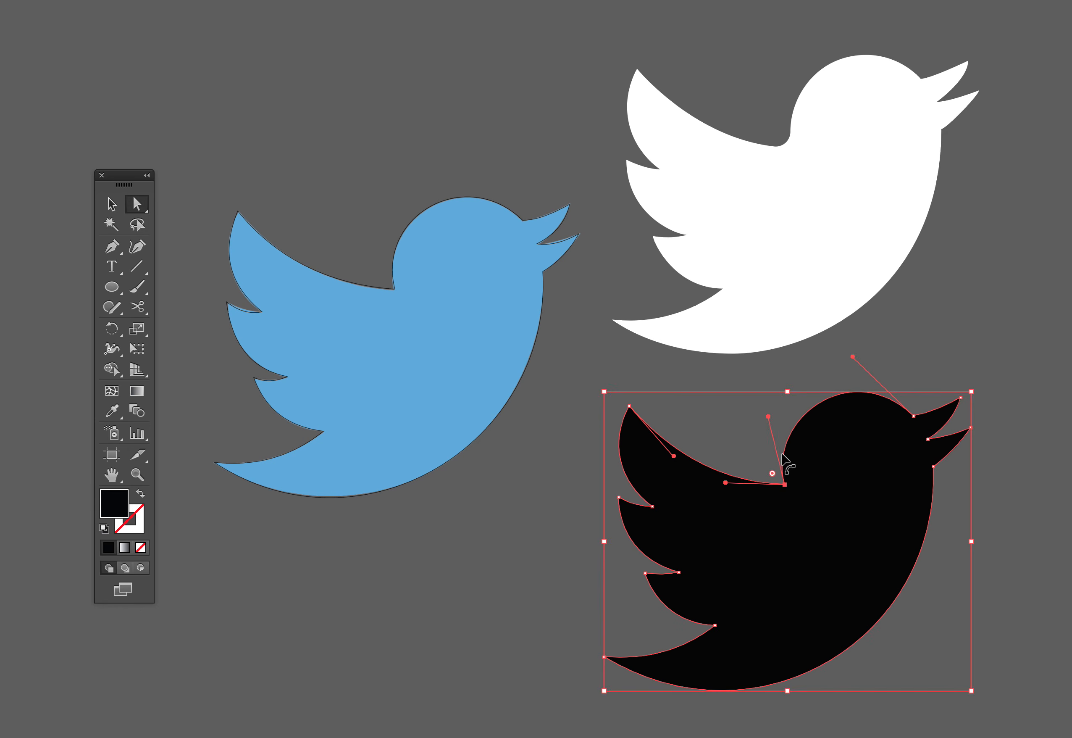
Try rounding the corner between the lowest feather and the tail on the black bird, and undo the change
click(716, 626)
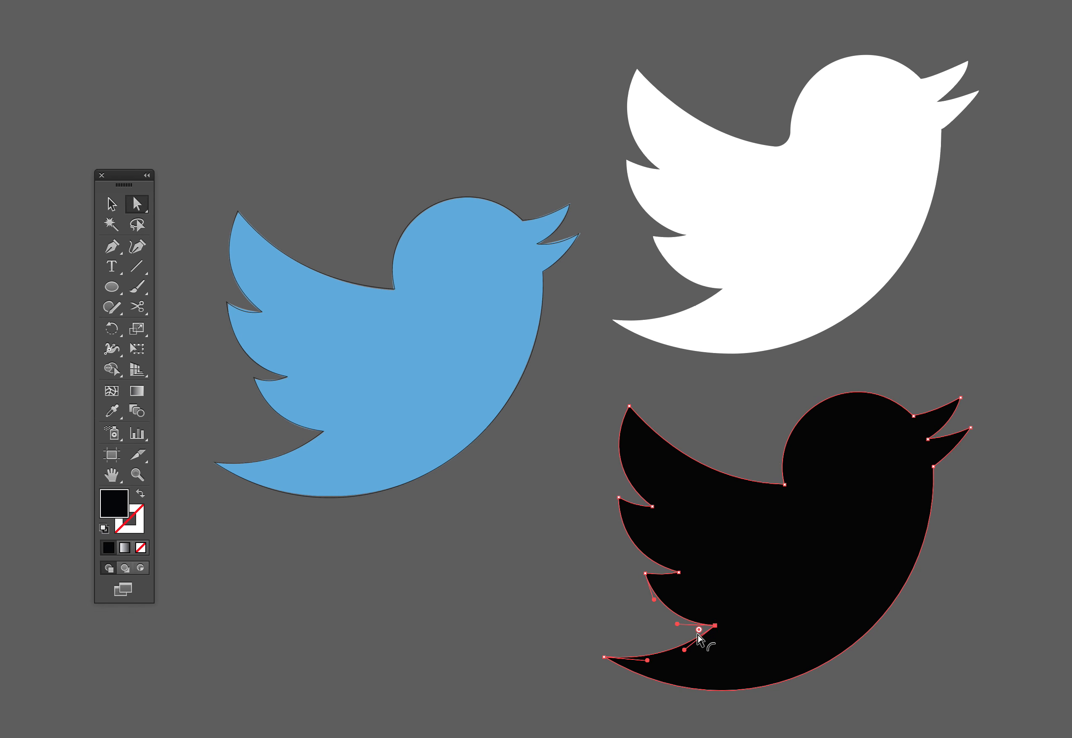
drag(695, 632, 479, 682)
click(477, 680)
key(ctrl+z)
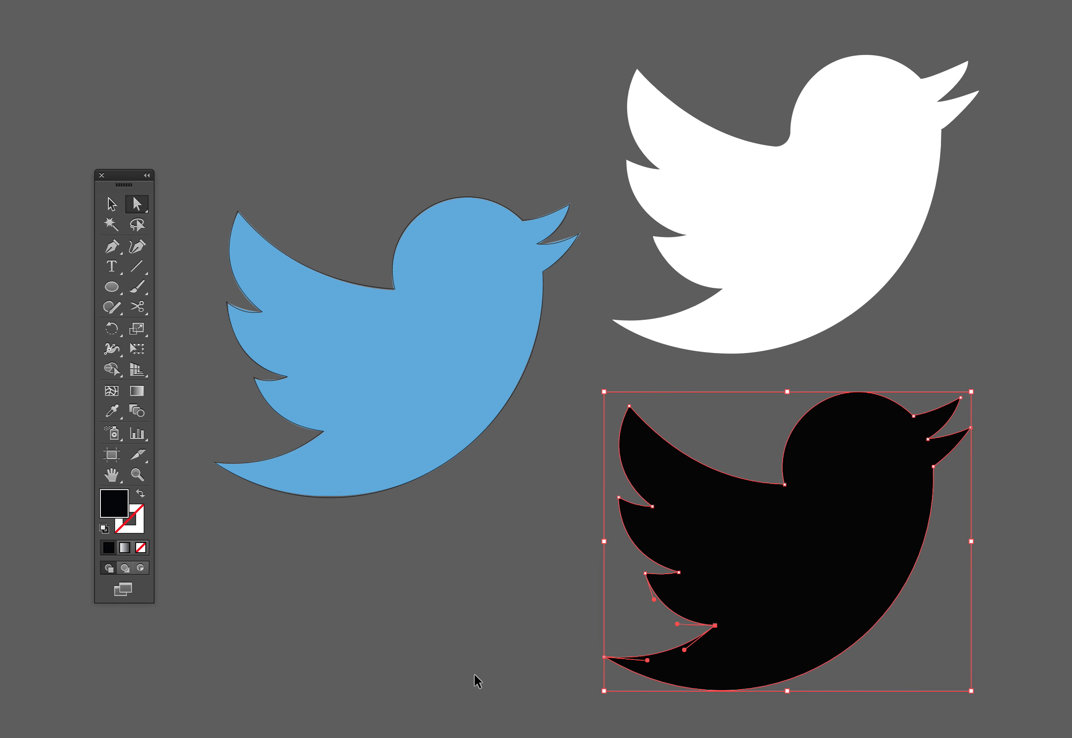